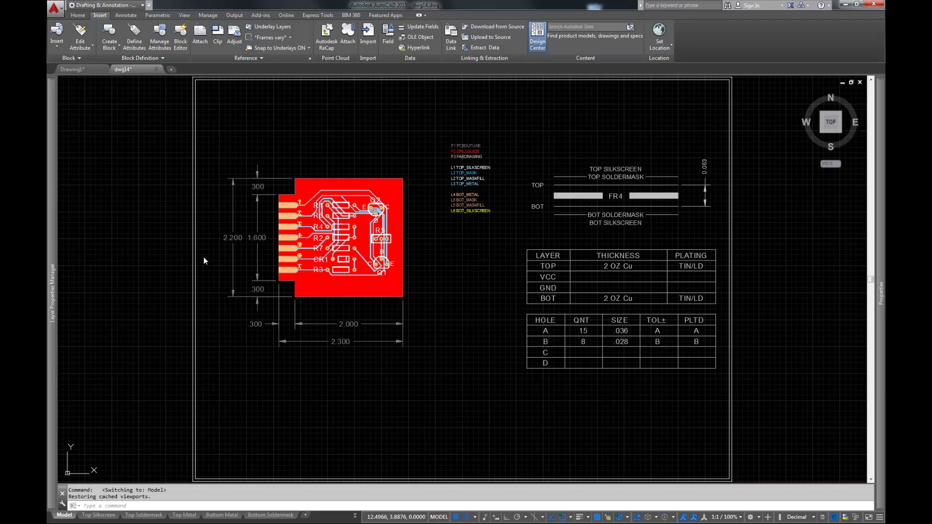
- Look at the Top Silkscreen and Top Soldermask layouts, and examine the circuit board drawing in model space
mouse_move(92, 517)
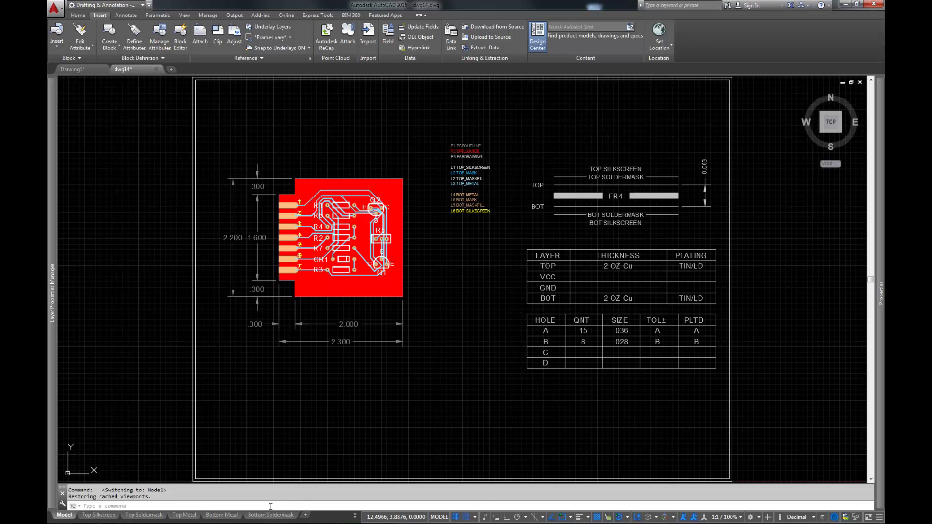
click(100, 517)
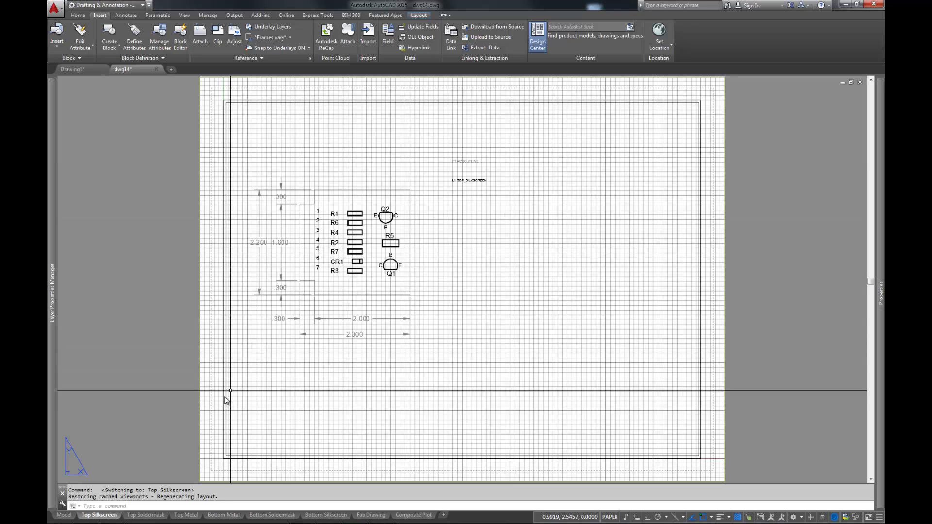
click(146, 515)
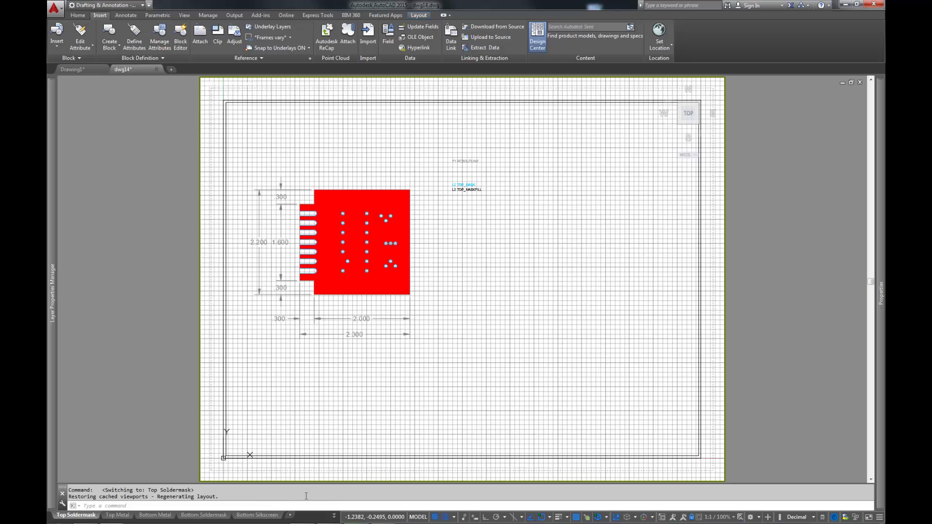
click(333, 517)
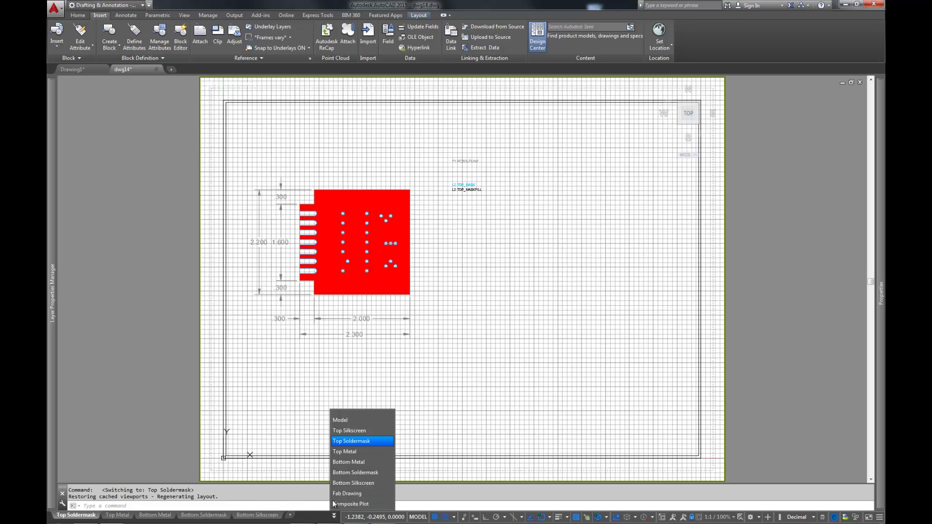
click(349, 419)
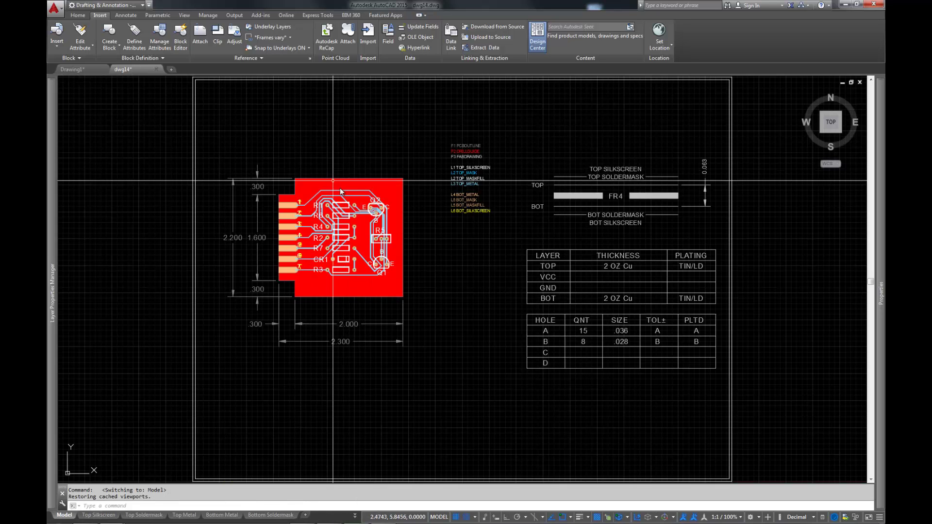
mouse_move(59, 321)
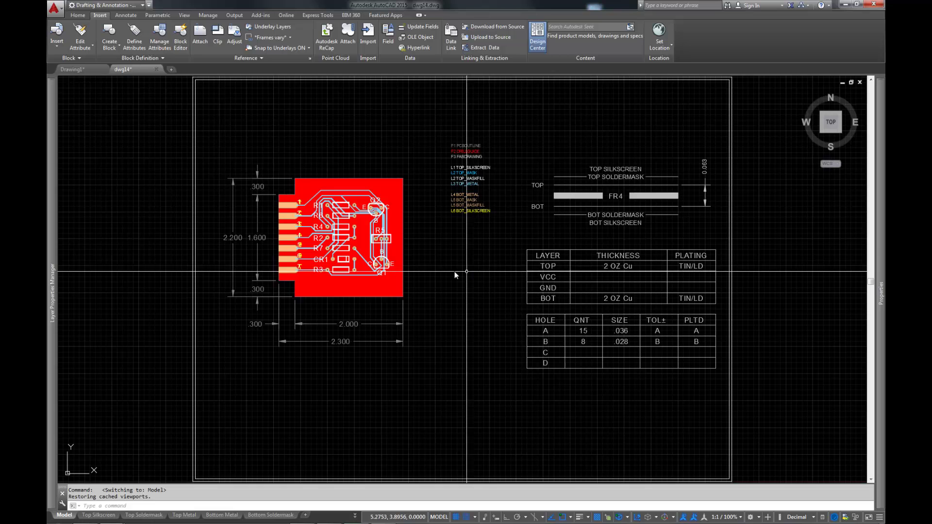
middle_drag(324, 230, 376, 230)
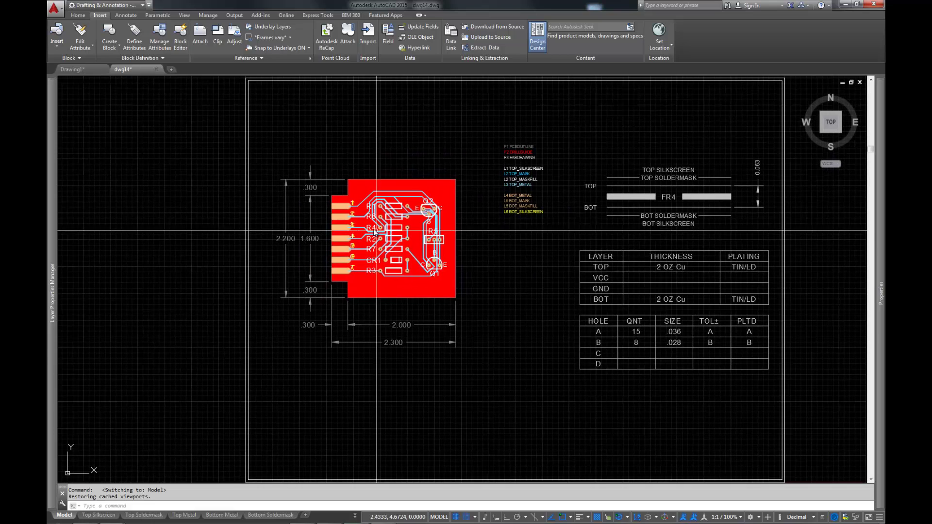
scroll(376, 232, up, 4)
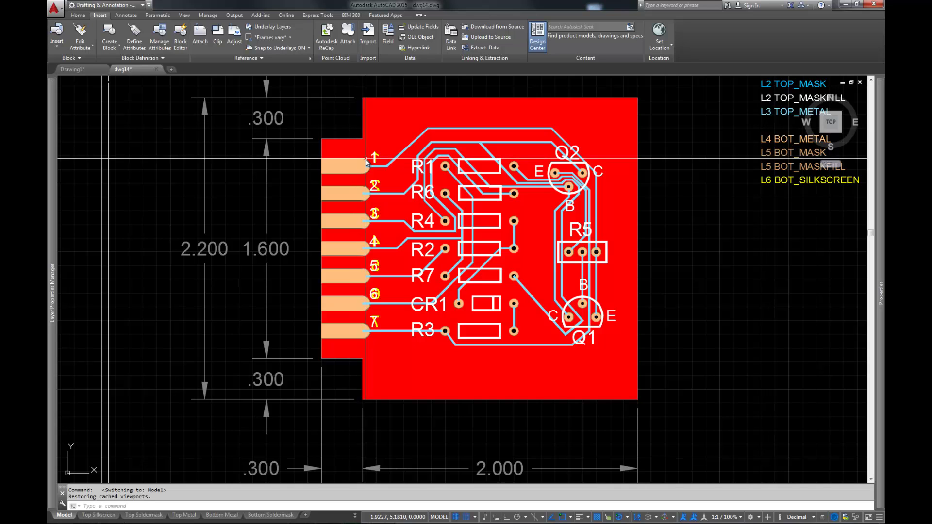
scroll(418, 200, down, 5)
middle_drag(418, 201, 384, 215)
mouse_move(412, 245)
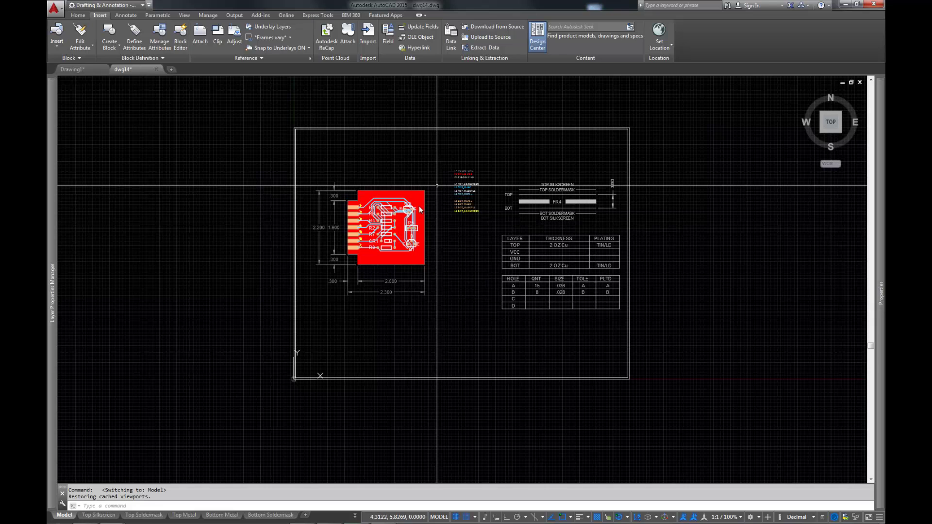
- Review every layout in order, from Top Silkscreen through the soldermask, metal, Bottom Silkscreen and Fab Drawing layouts to Composite Plot
click(99, 515)
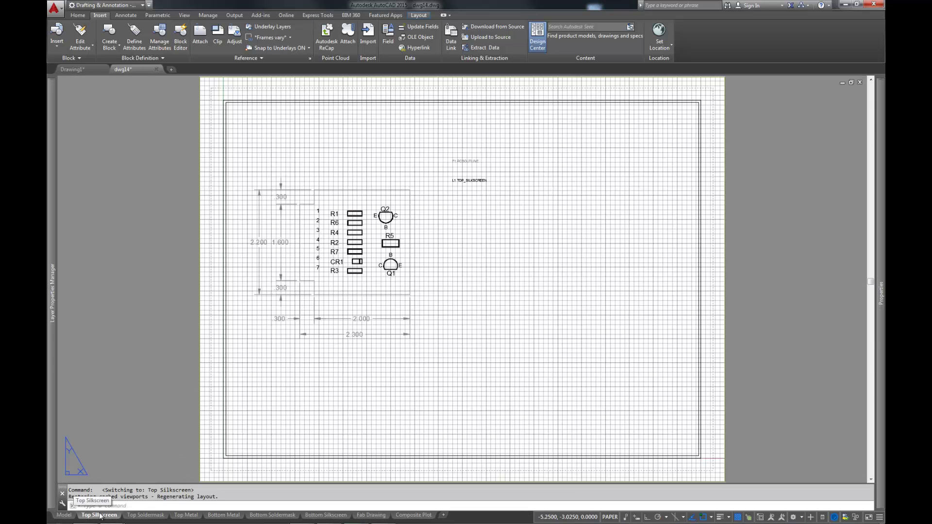
click(154, 515)
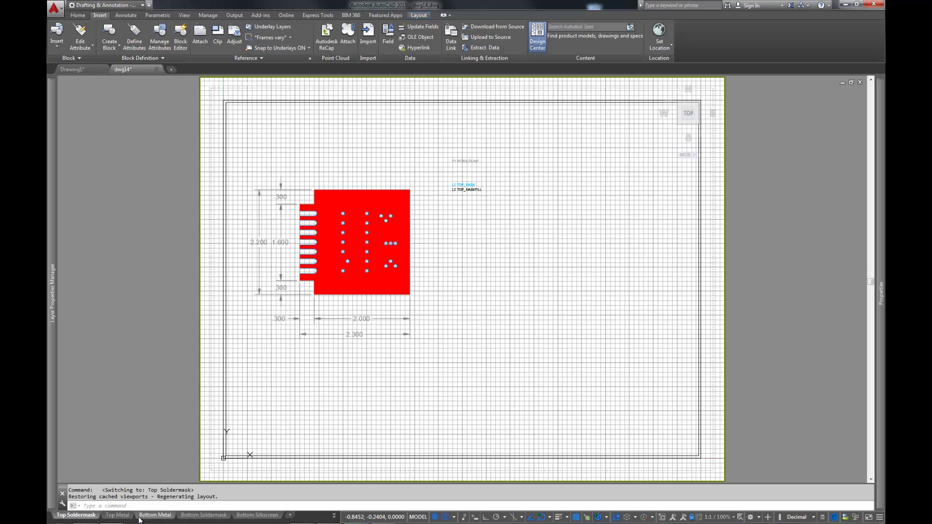
click(118, 516)
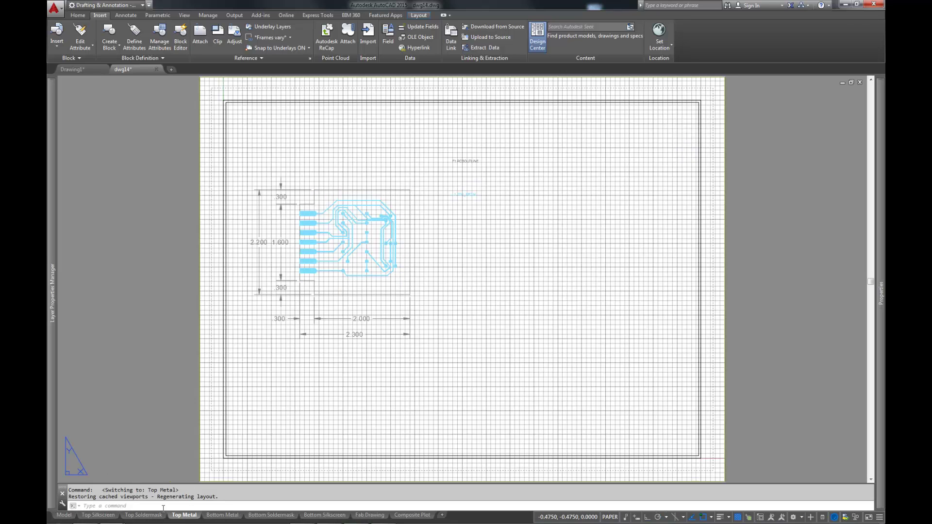
click(223, 516)
click(277, 516)
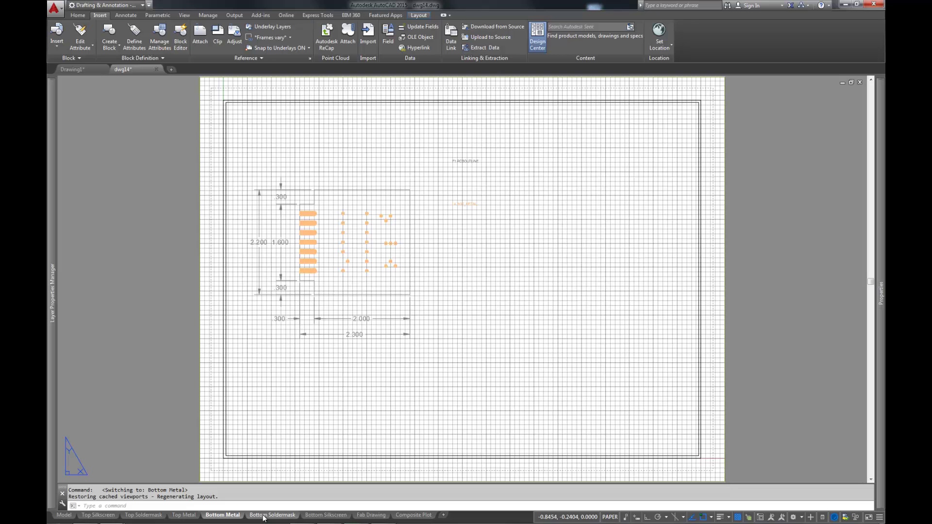
click(326, 515)
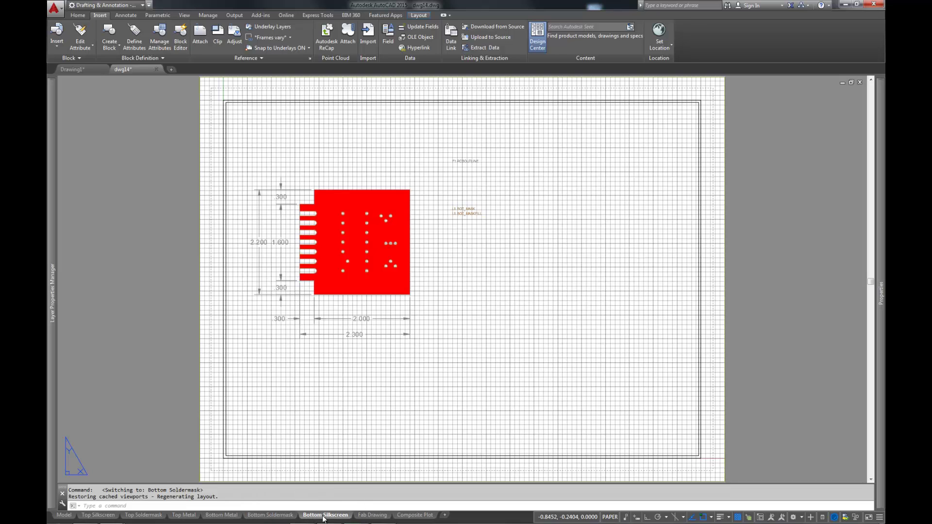
click(361, 516)
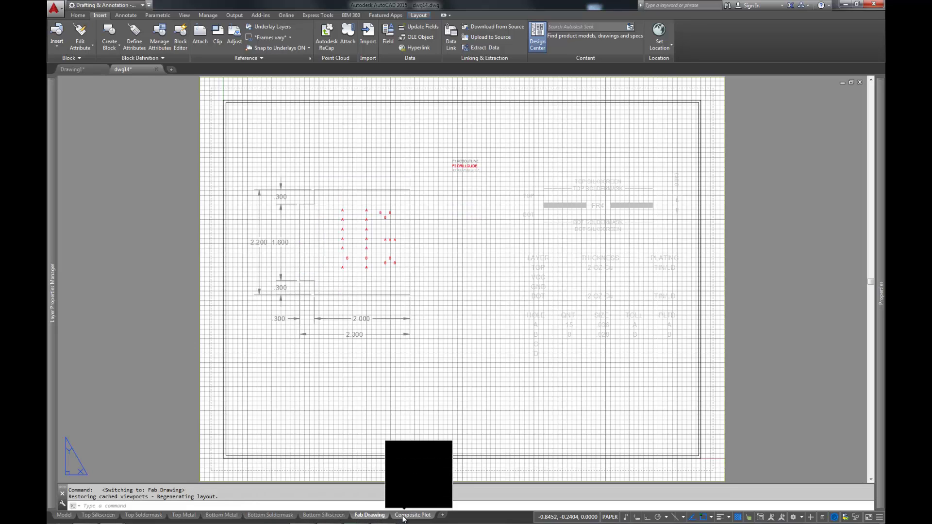
click(403, 516)
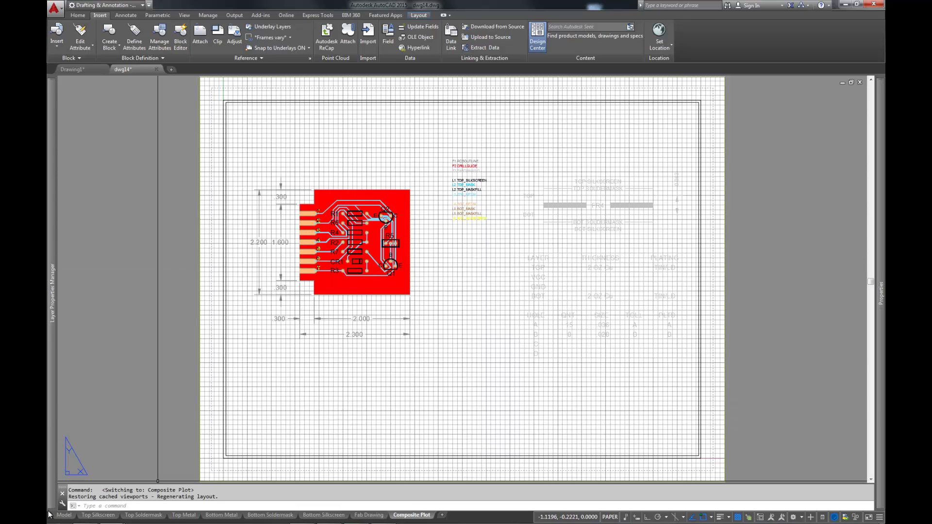
- Inspect the page setup of the Top Silkscreen layout and close it without making changes
click(90, 515)
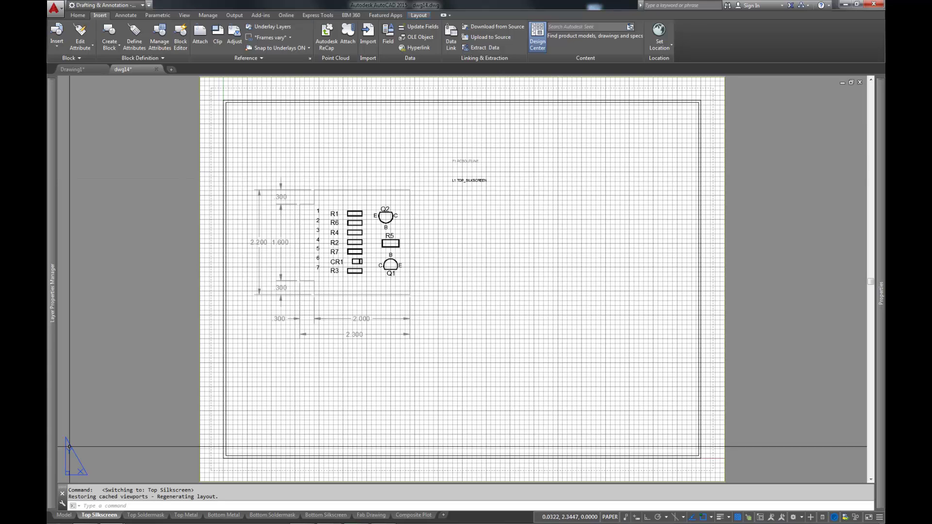
right_click(97, 516)
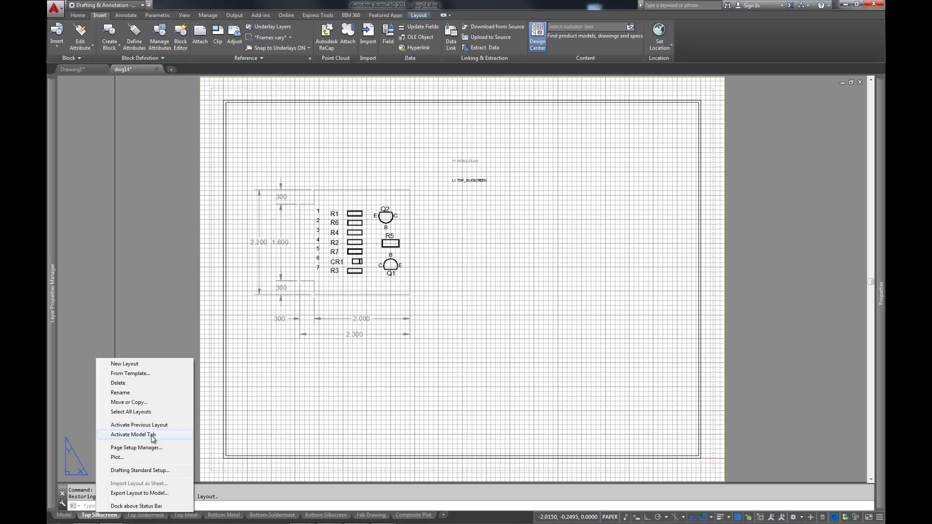
click(136, 447)
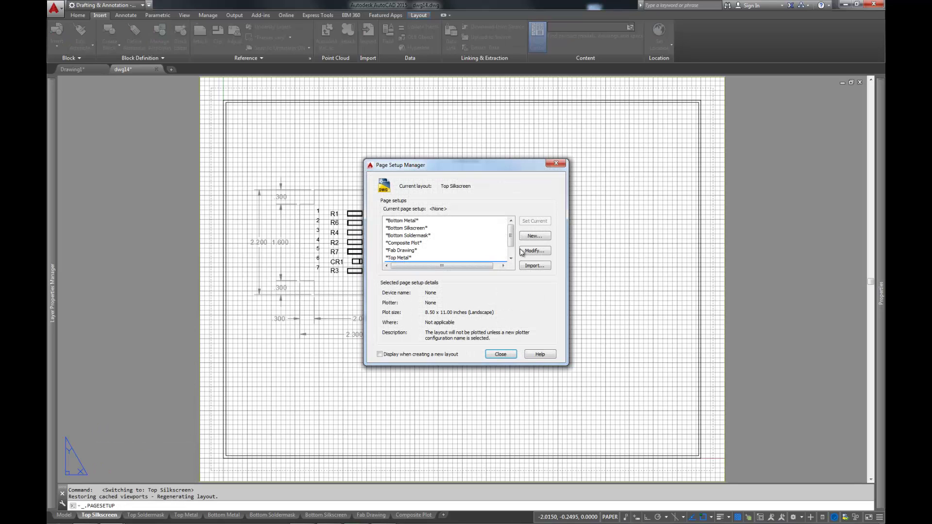
click(536, 251)
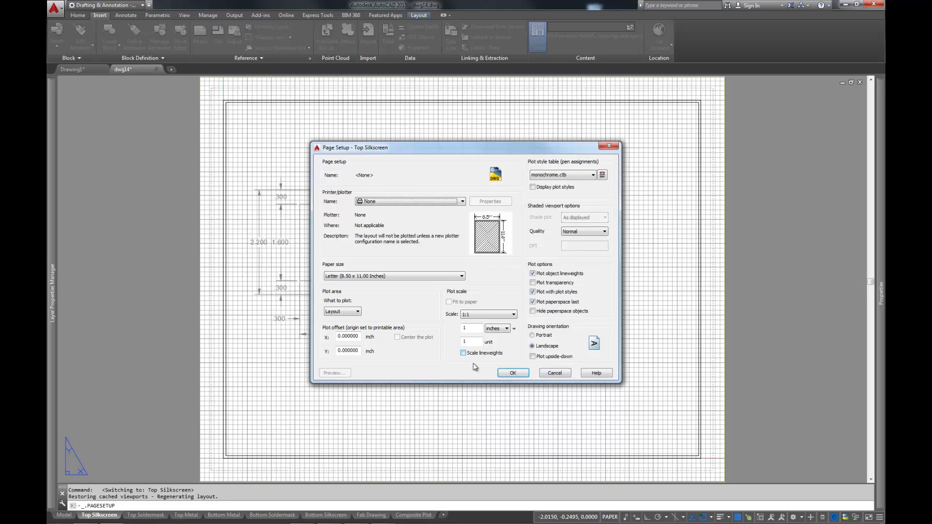
click(552, 373)
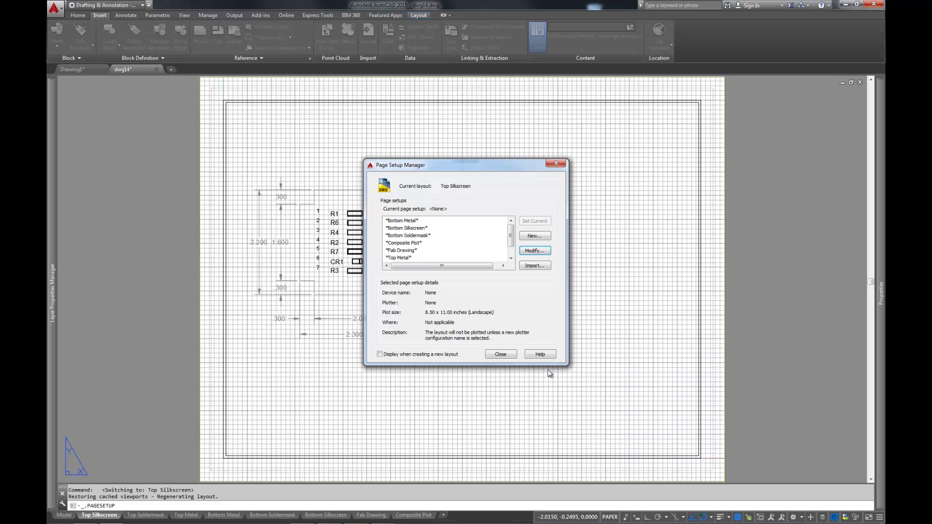
click(487, 353)
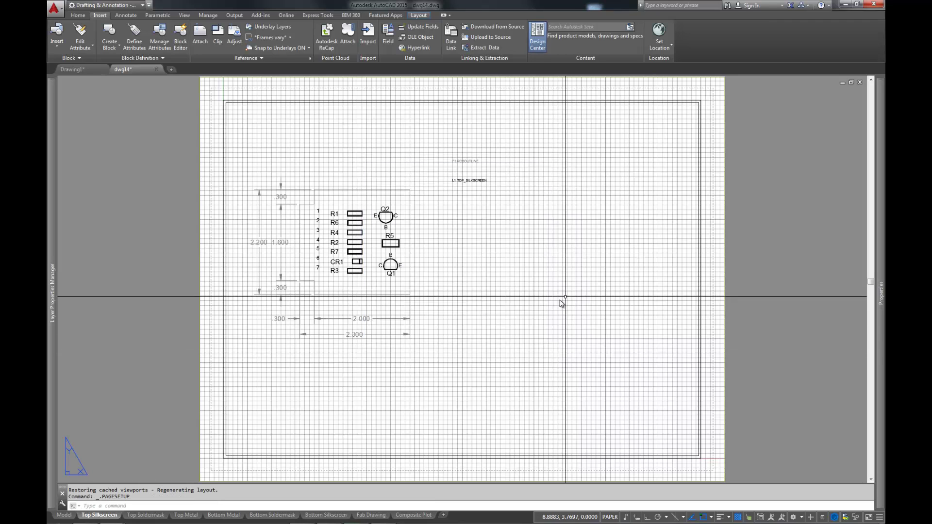
- Turn off the grid inside the Top Silkscreen layout's viewport and return to paper space
click(604, 272)
key(Escape)
double_click(592, 299)
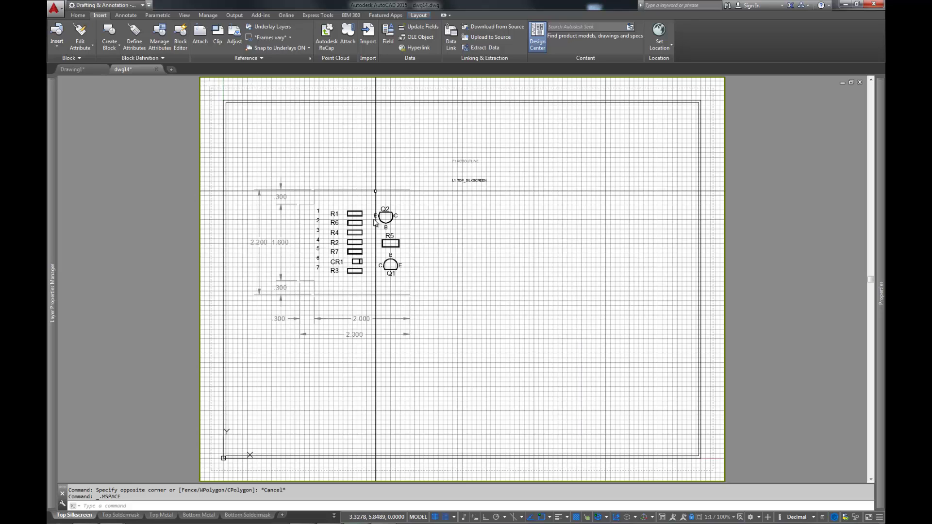
double_click(750, 258)
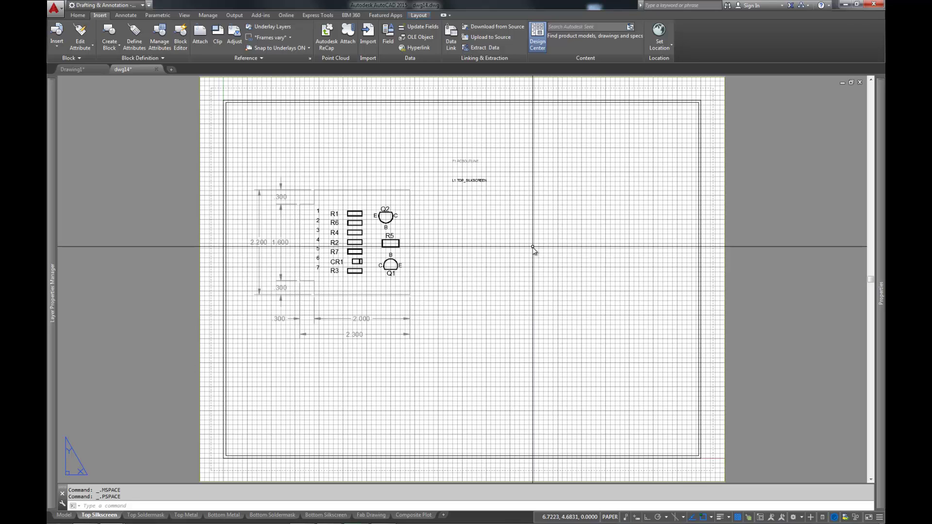
key(F7)
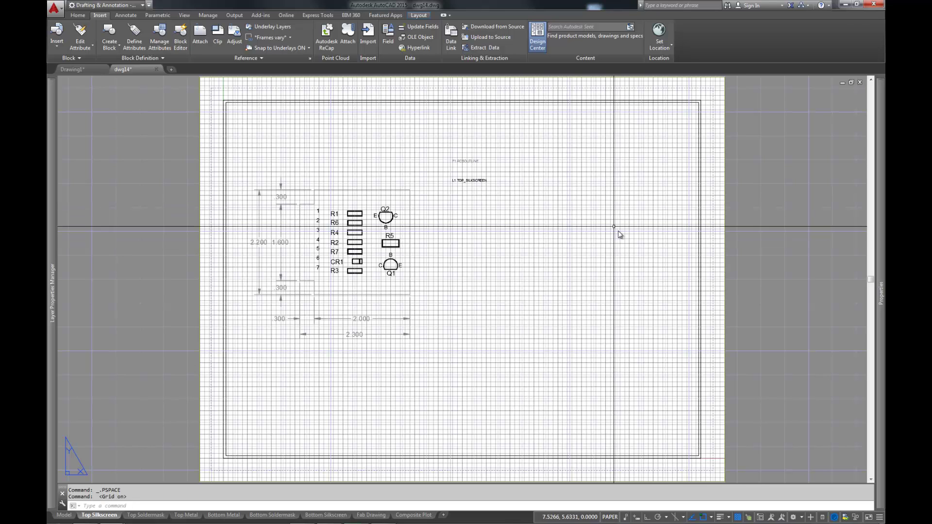
double_click(644, 222)
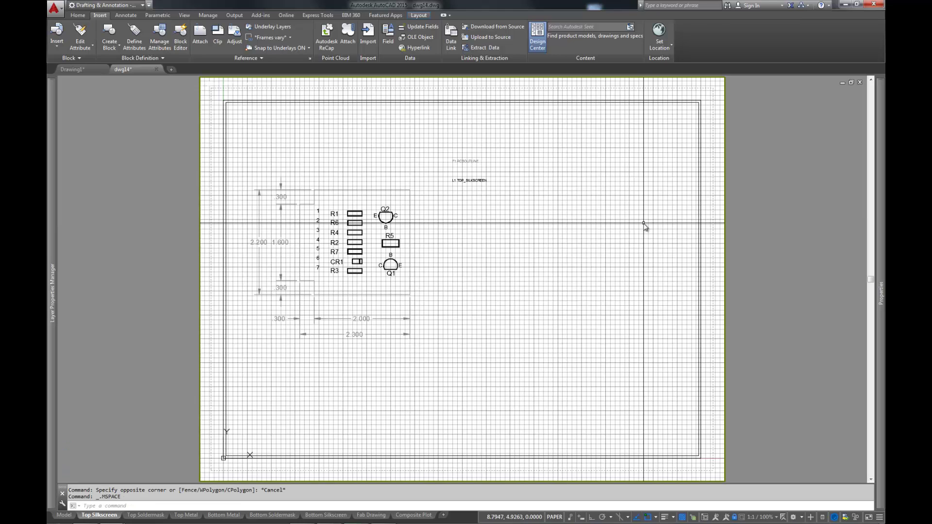
key(F7)
double_click(788, 215)
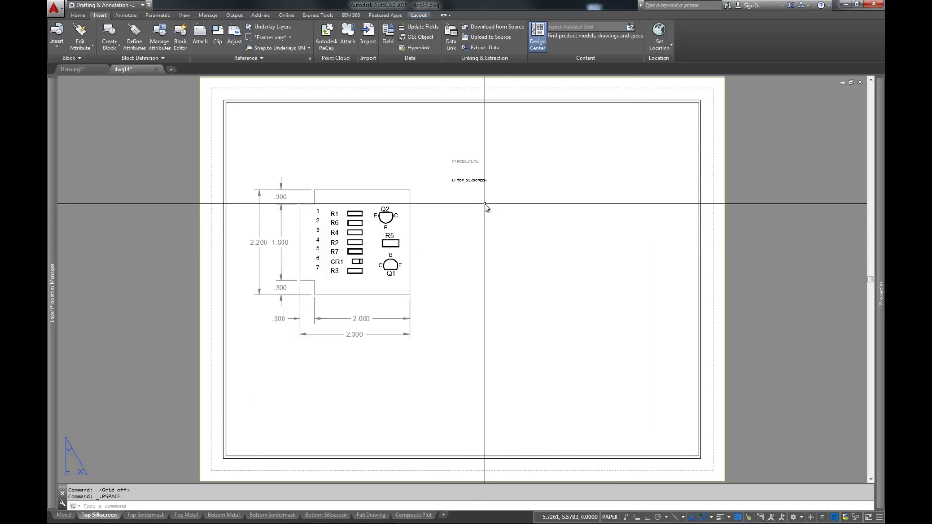
- Start a plot of the Top Silkscreen layout with DWG To PDF.pc3 as the plotter
text(PLOT)
key(Return)
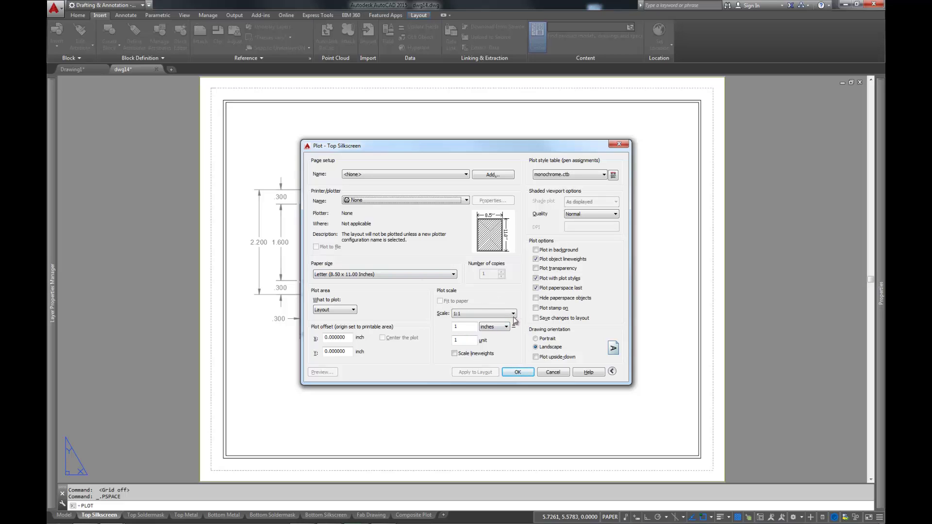
click(518, 374)
click(451, 200)
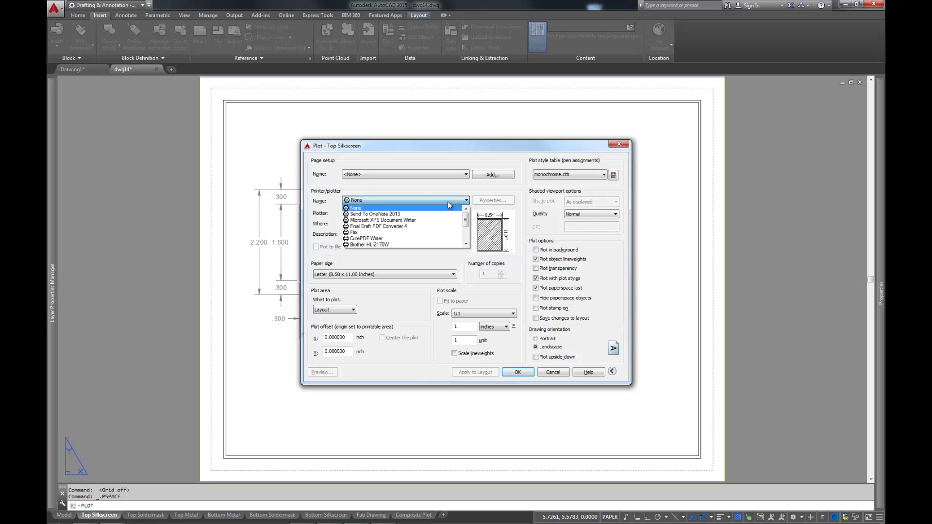
click(465, 241)
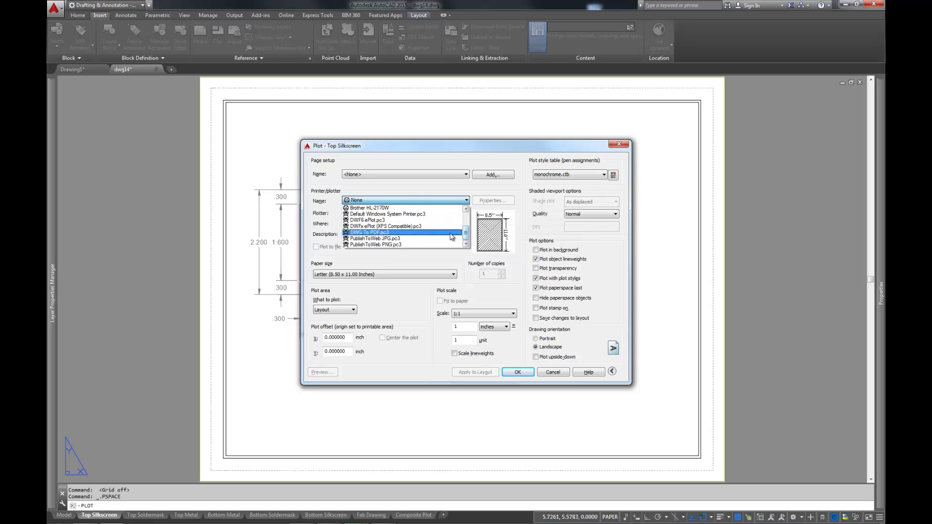
click(397, 233)
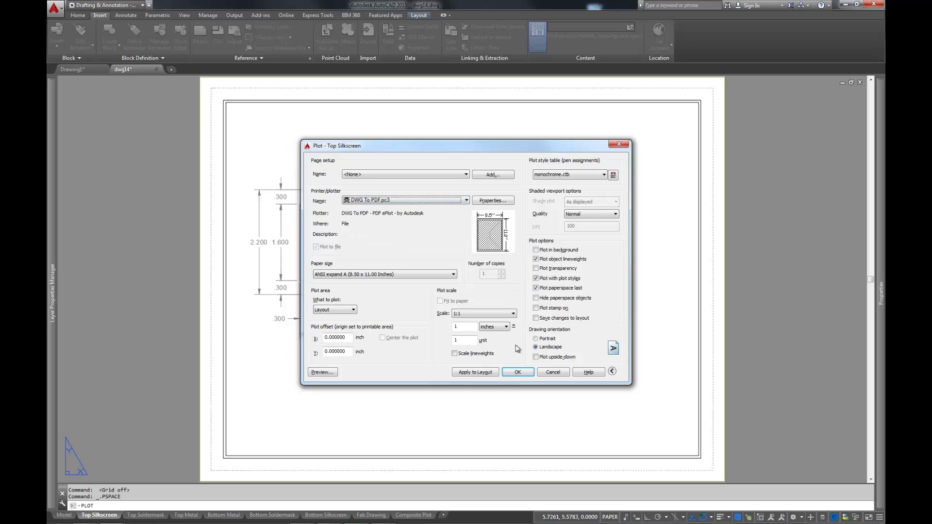
- Plot the layout to the Desktop as dwg14-Top Silkscreen.pdf, then close the opened PDF
click(518, 372)
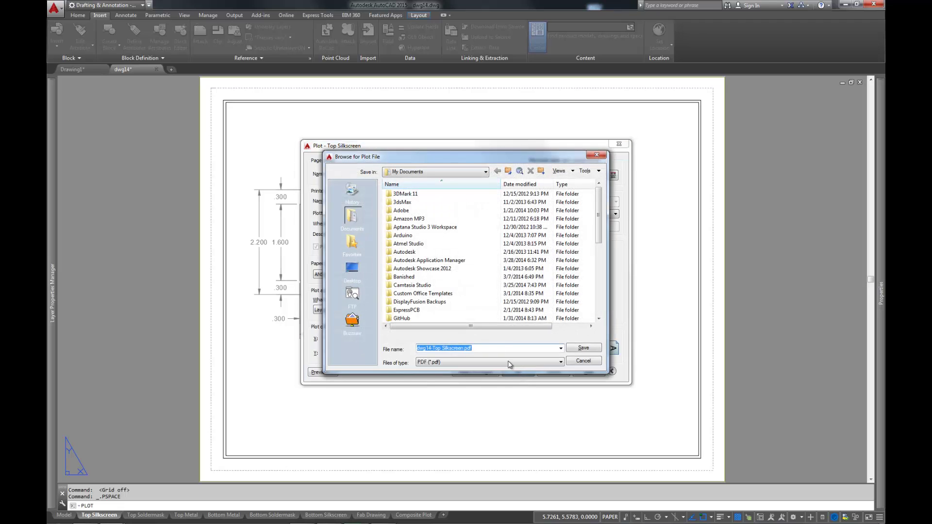
click(356, 268)
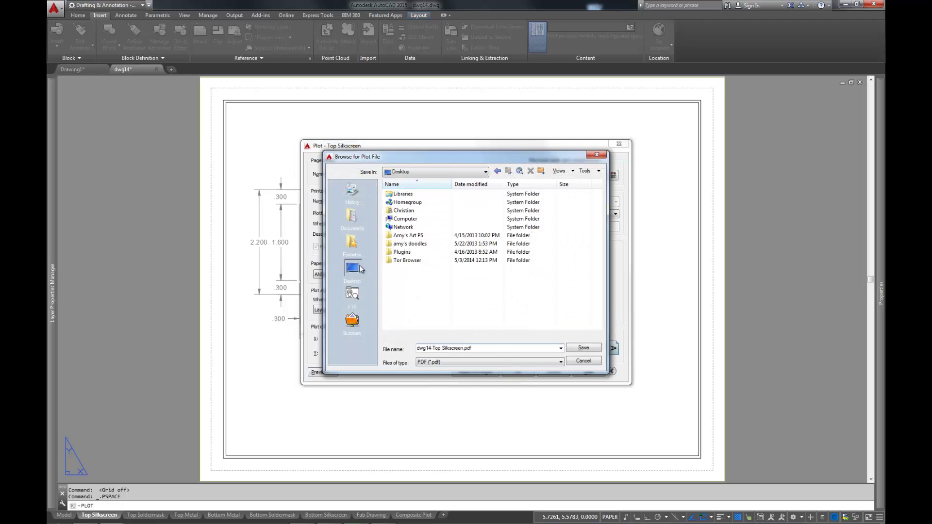
click(583, 347)
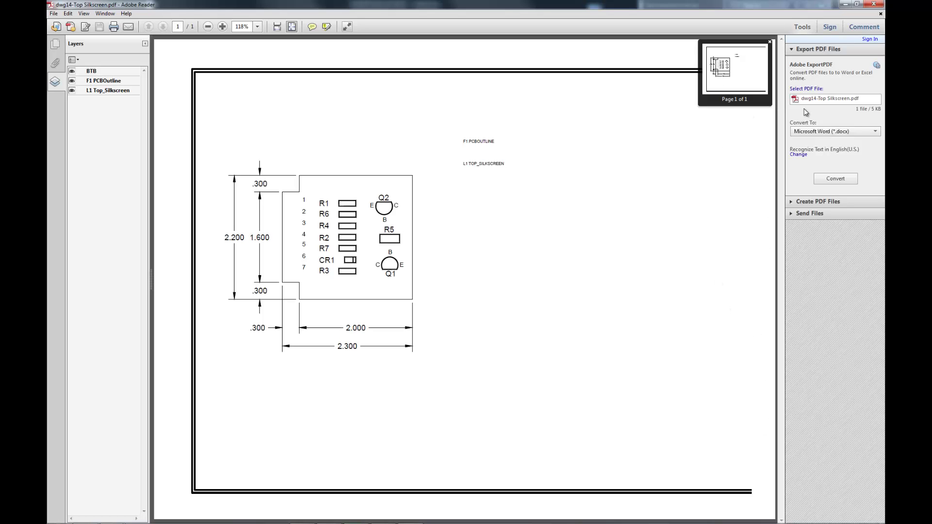
click(874, 3)
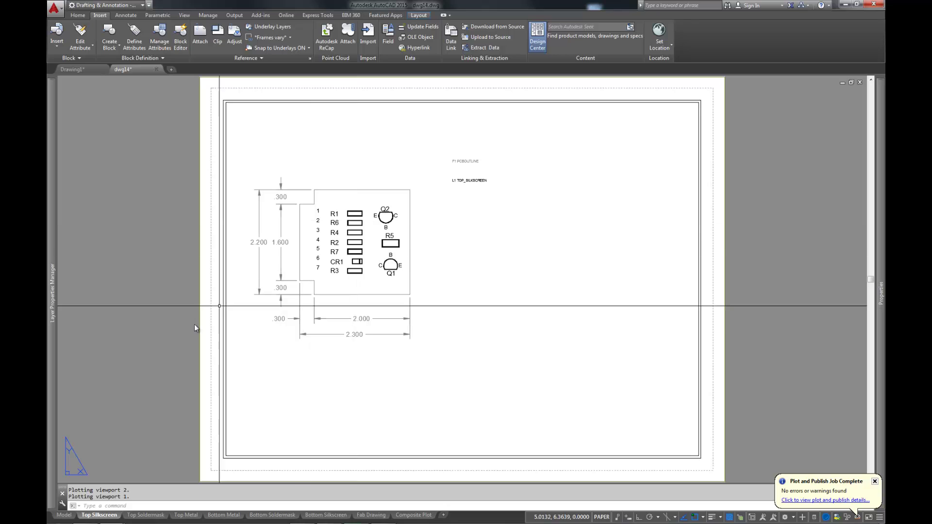
- Check the plotter assigned in the Top Silkscreen layout's page setup and leave the setup without changes
right_click(112, 518)
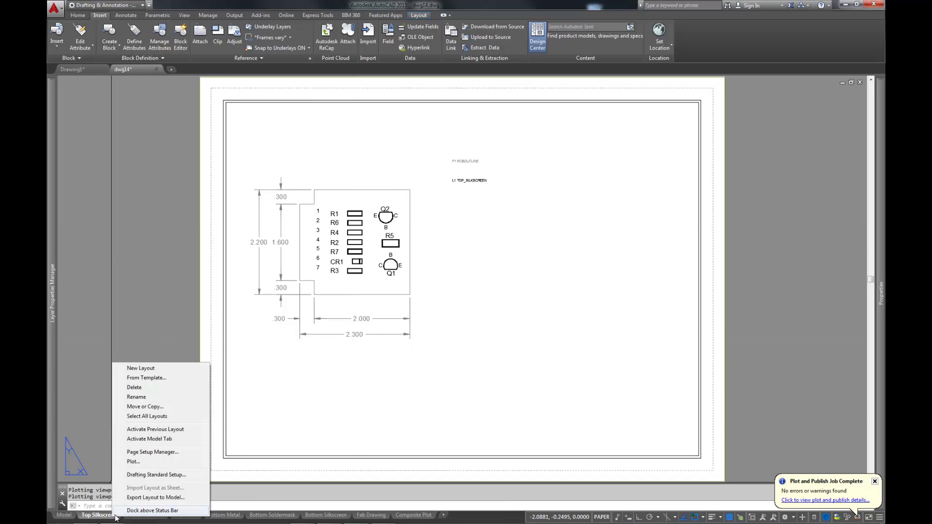
click(154, 455)
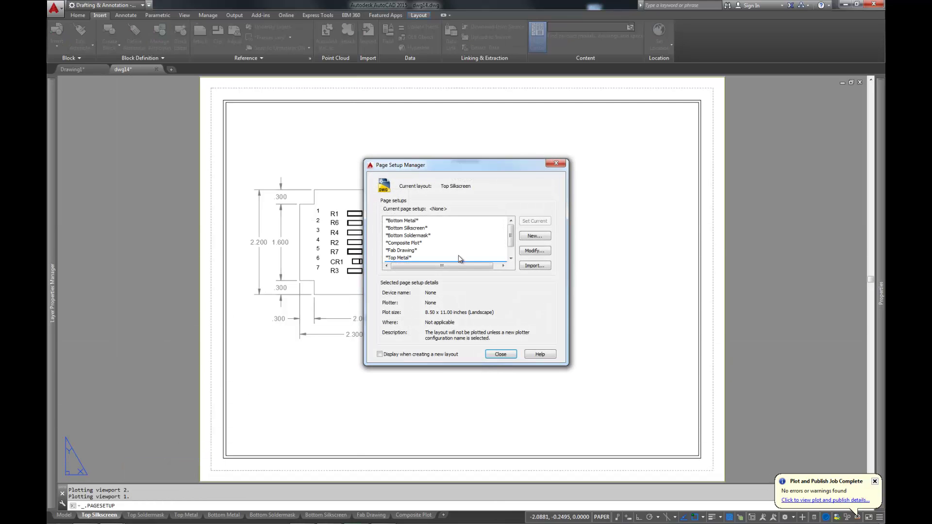
click(535, 251)
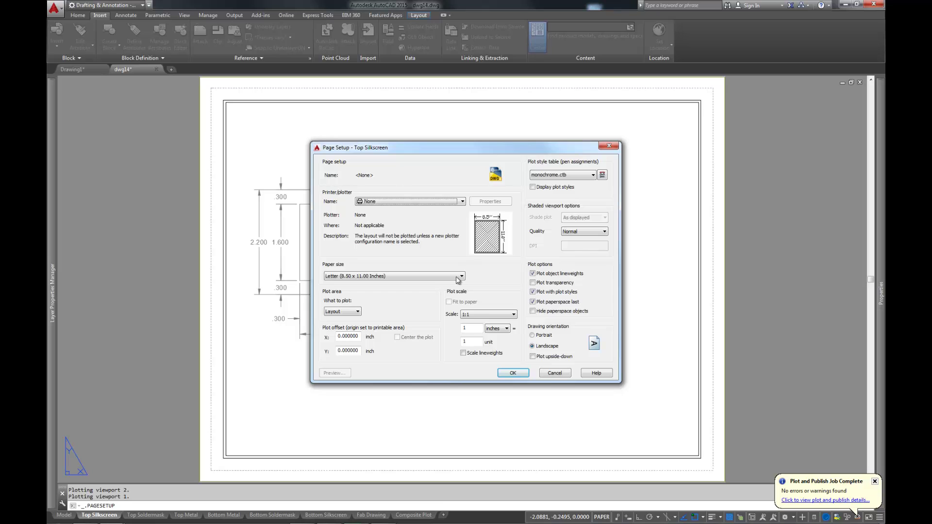
click(545, 371)
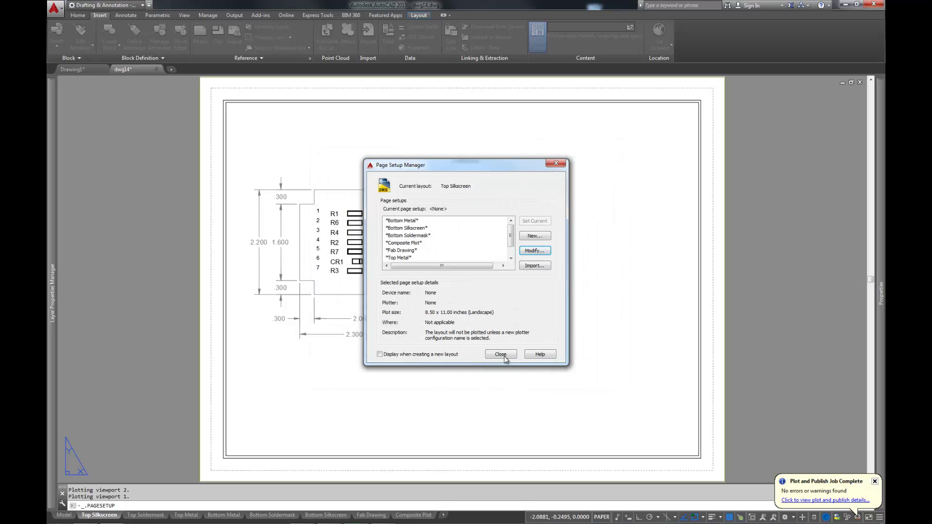
click(500, 354)
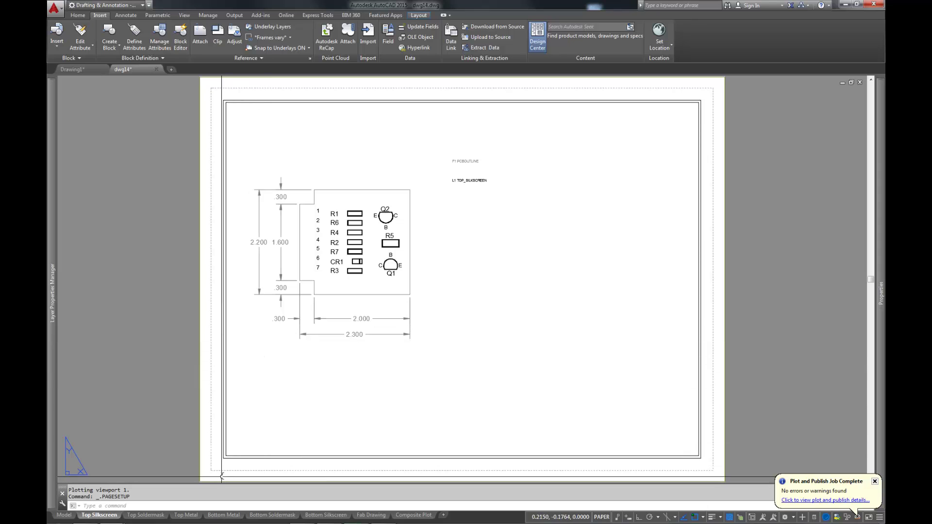
- Assign DWG To PDF.pc3 as the plotter with ANSI expand A (8.50 x 11.00 Inches) paper in the Top Silkscreen layout's page setup
right_click(106, 516)
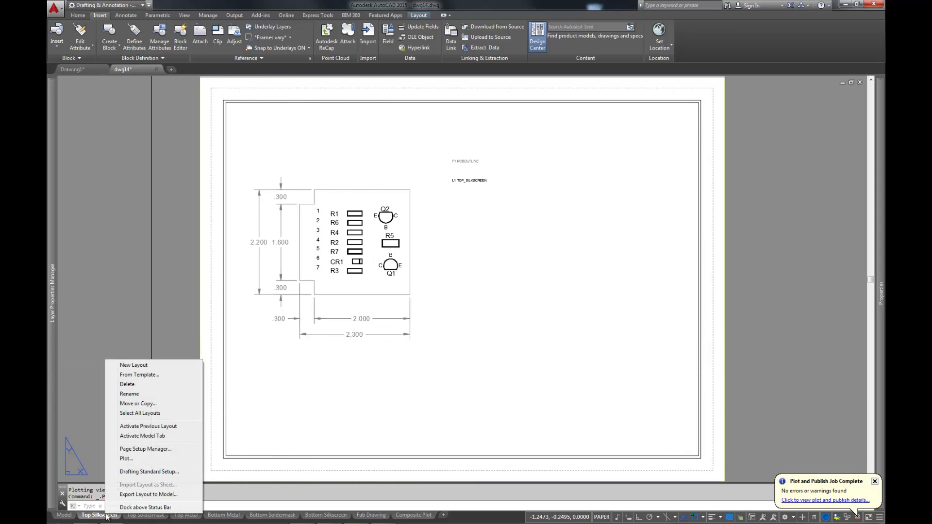
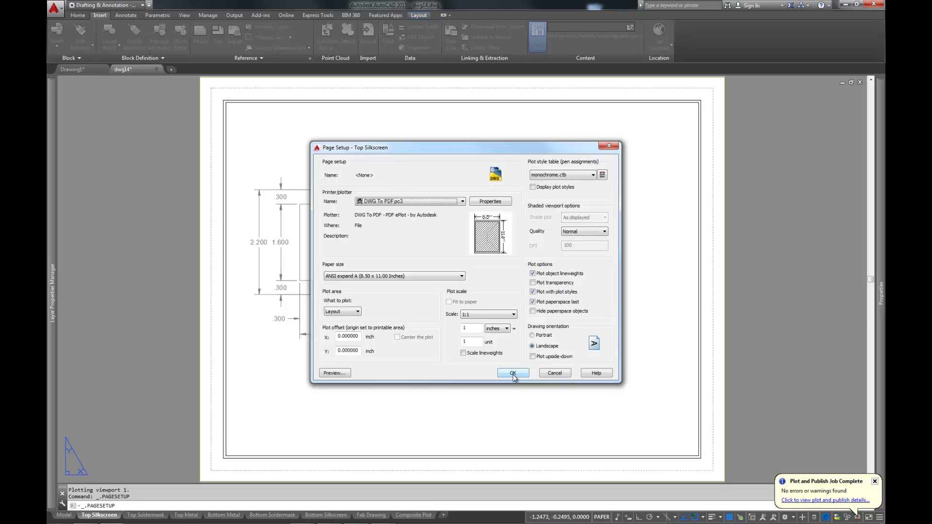
click(513, 373)
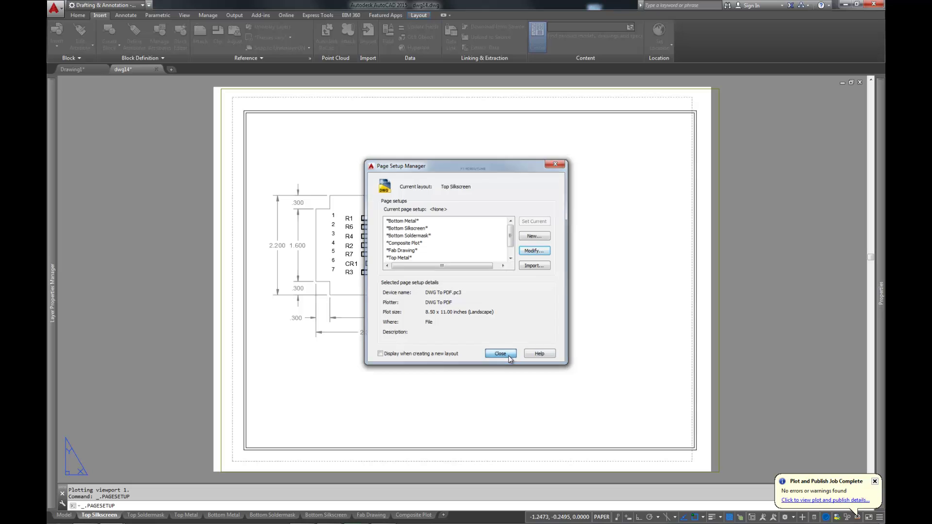
click(507, 354)
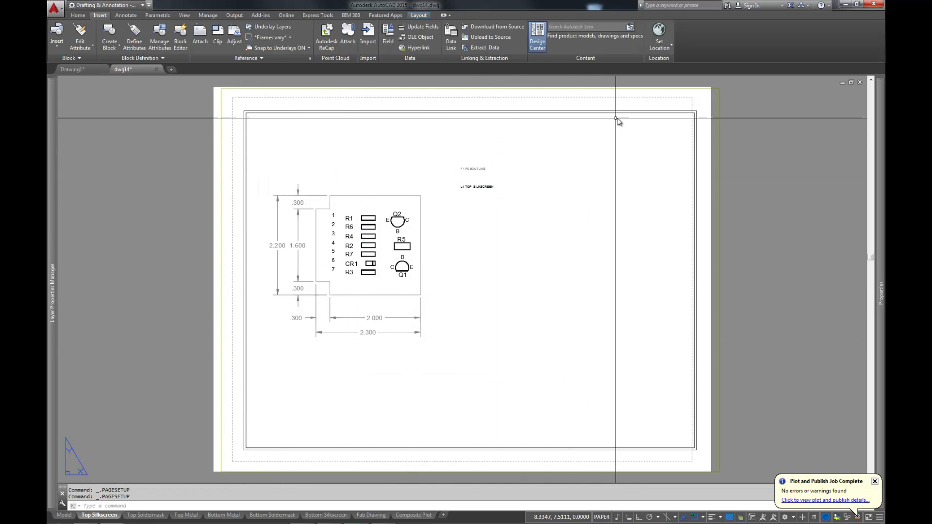
click(722, 256)
click(703, 297)
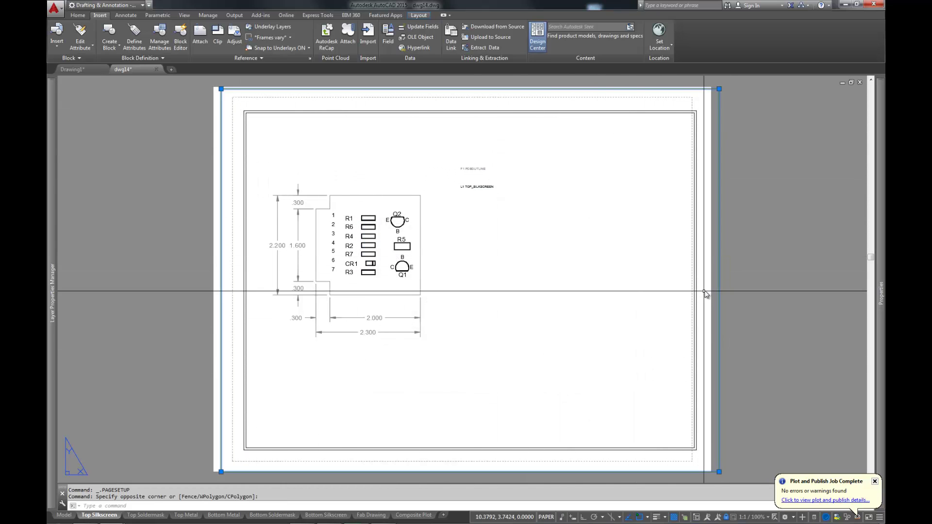
key(Escape)
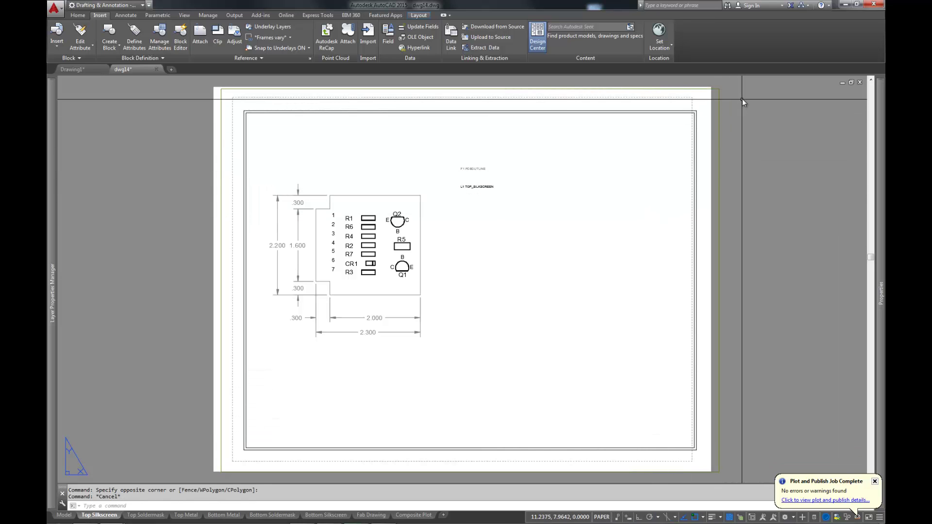
- Move the layout viewport horizontally by its upper-right corner so its right border lines up with the sheet's right edge
click(743, 100)
click(684, 149)
text(m)
key(Return)
click(719, 89)
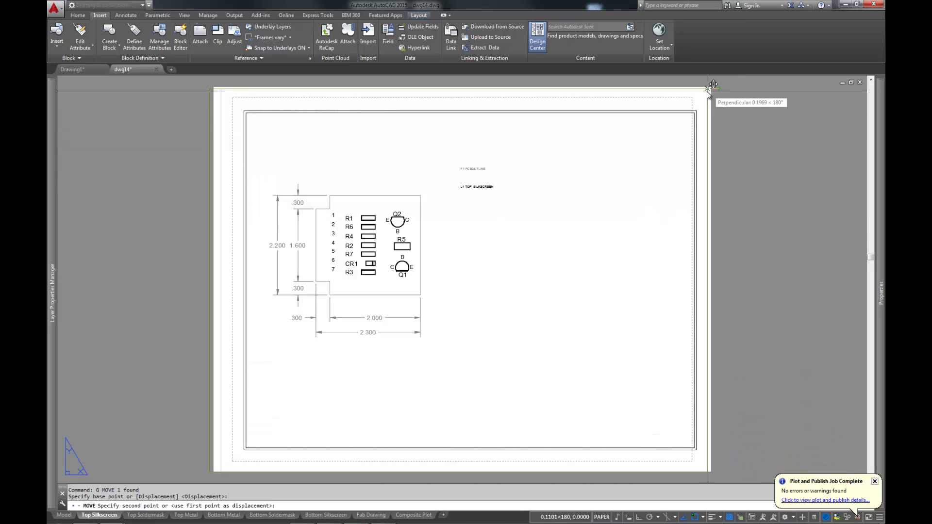
click(723, 97)
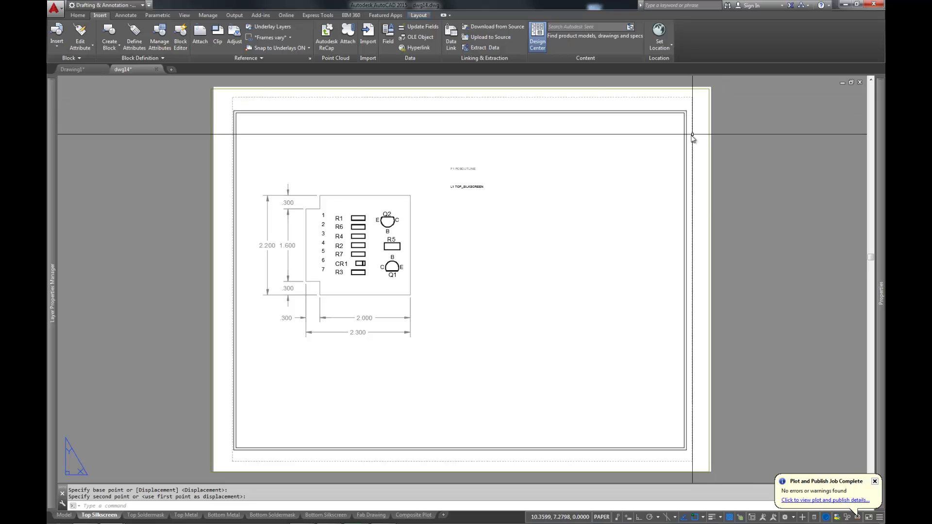
- Move the viewport again, using its upper-right corner as base point, onto the sheet's upper-right corner
scroll(713, 89, up, 4)
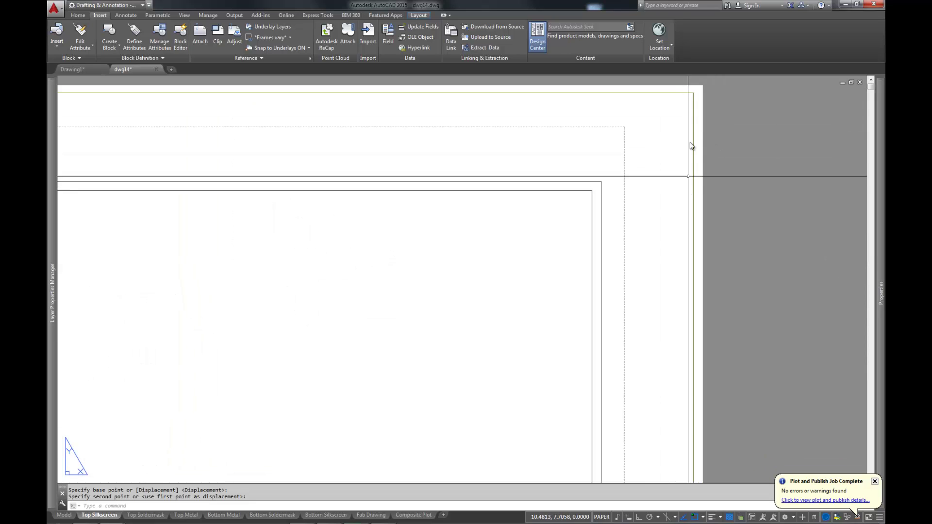
middle_drag(692, 146, 628, 246)
scroll(628, 245, up, 4)
key(Return)
click(656, 177)
click(566, 223)
key(Return)
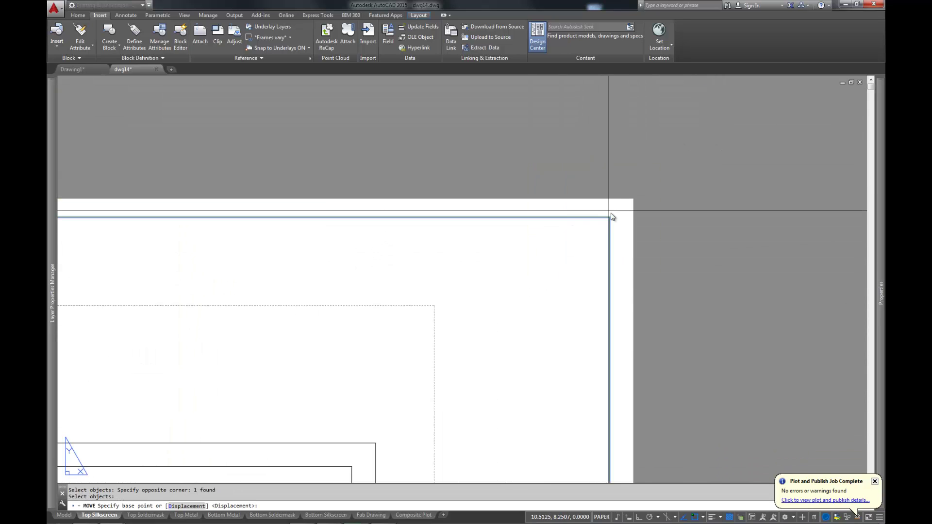
click(610, 217)
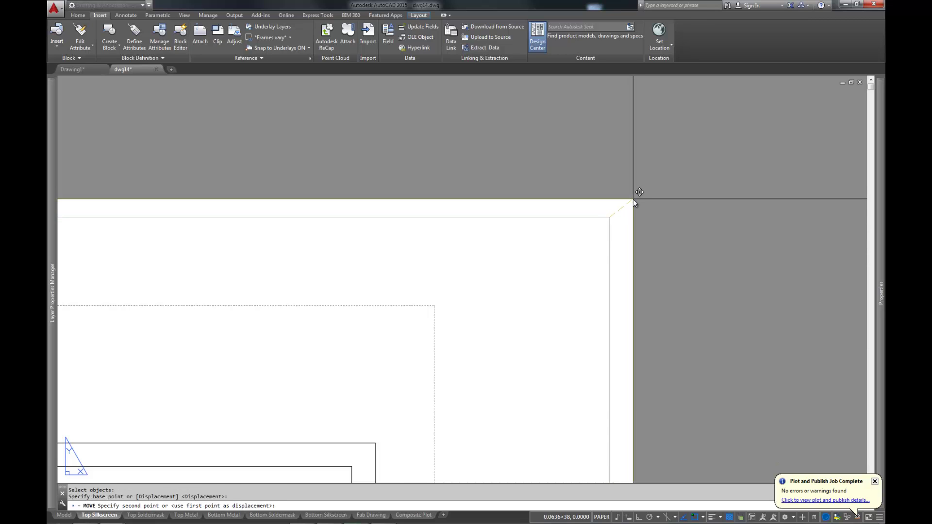
click(638, 196)
- Plot the Top Silkscreen layout with DWG To PDF.pc3, overwriting dwg14-Top Silkscreen.pdf on the Desktop, and return to AutoCAD from the opened PDF
scroll(638, 194, down, 6)
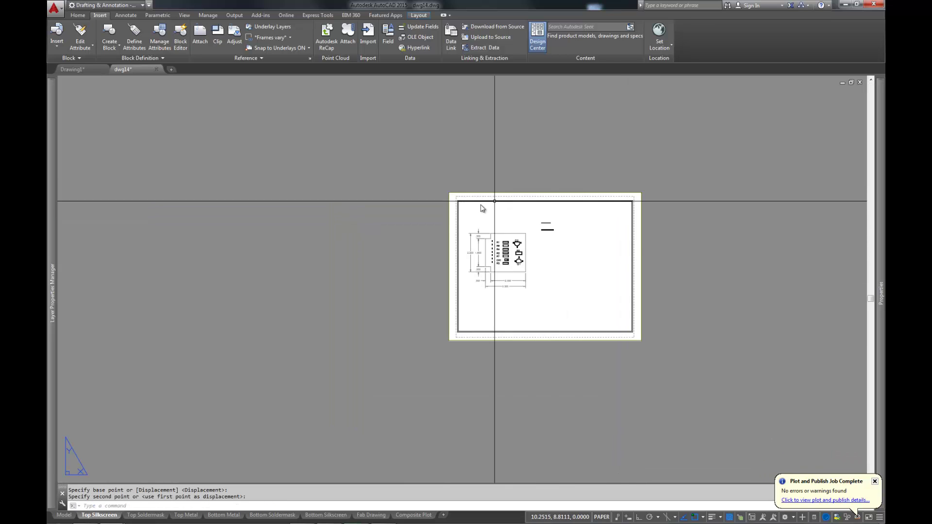
scroll(414, 188, down, 1)
scroll(639, 346, up, 9)
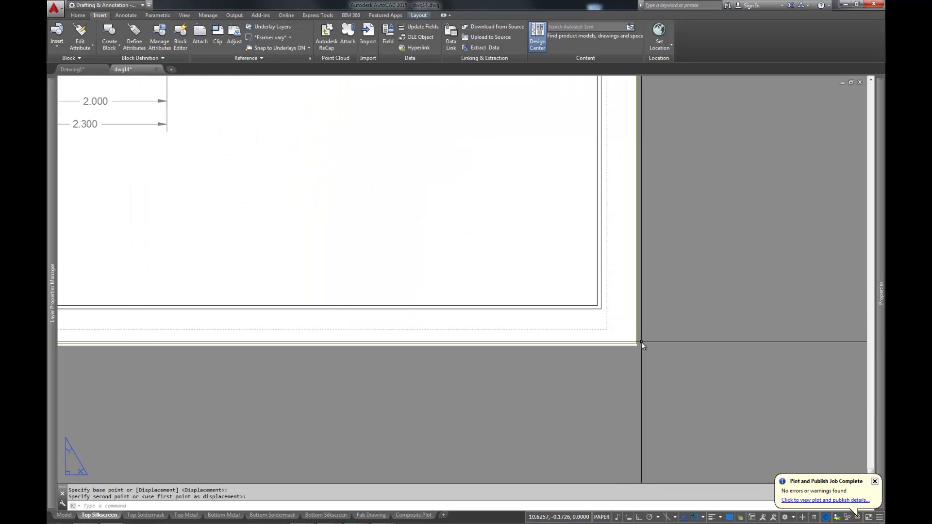
scroll(588, 352, down, 6)
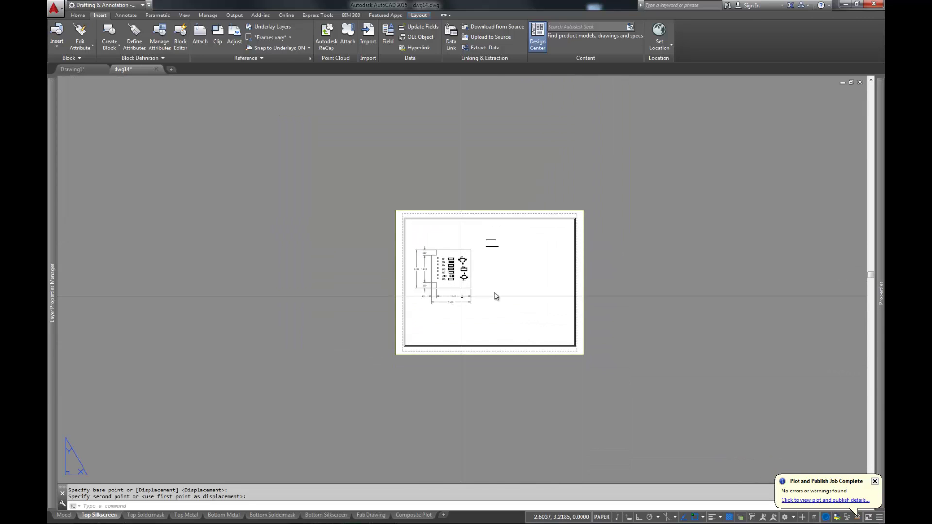
middle_click(475, 269)
middle_click(474, 269)
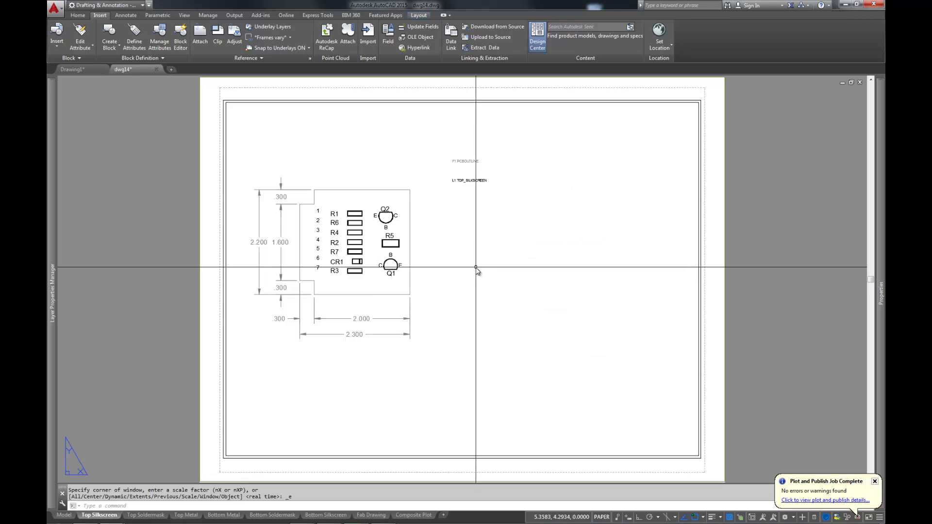
key(ctrl+p)
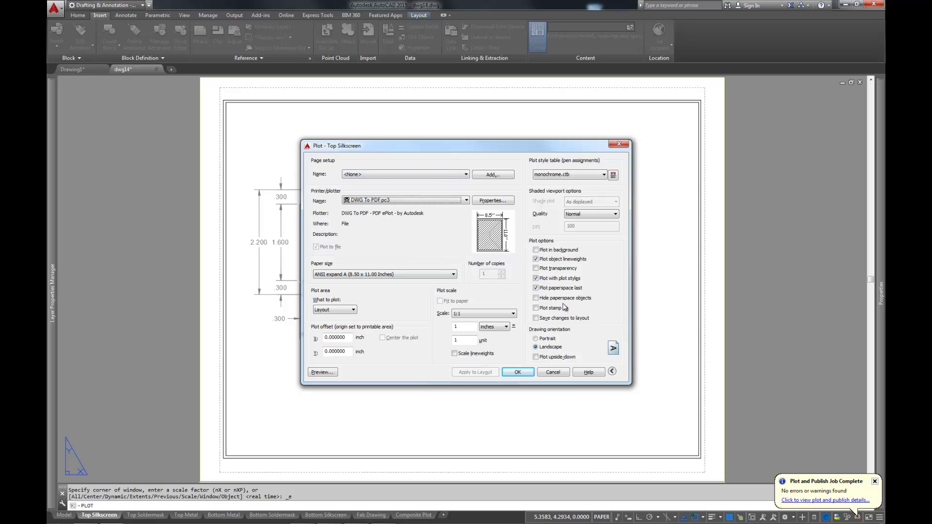
click(518, 371)
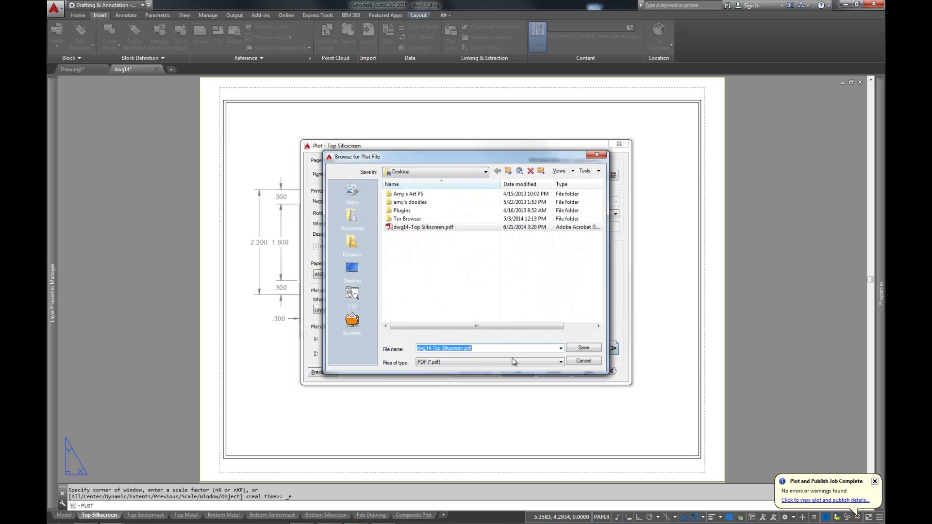
click(420, 229)
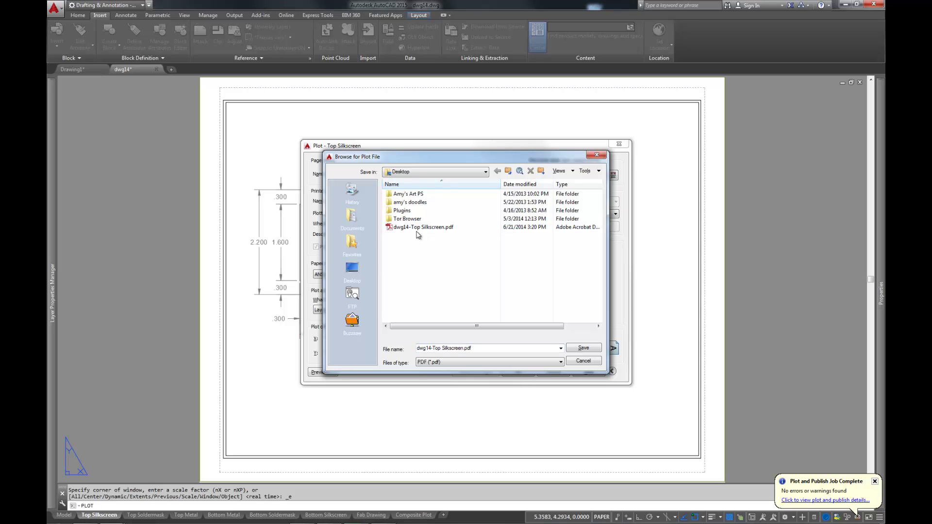
click(585, 348)
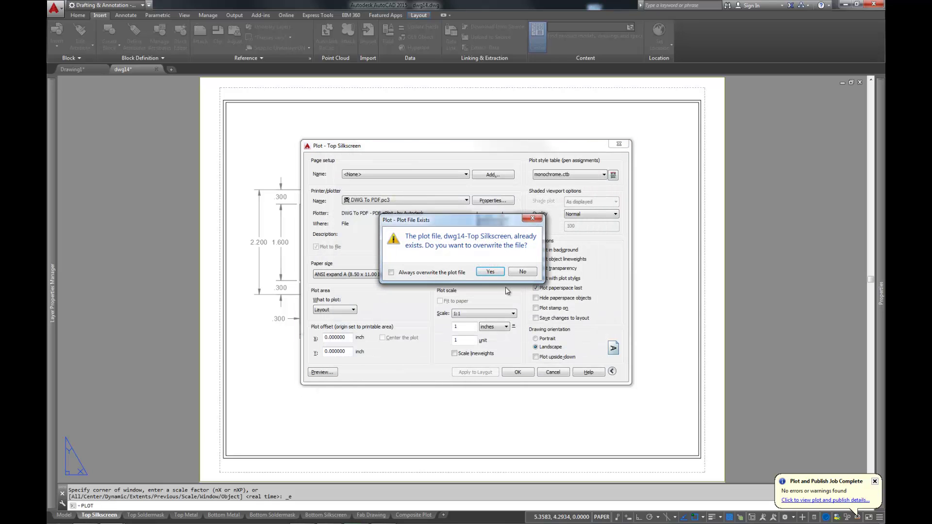
click(489, 272)
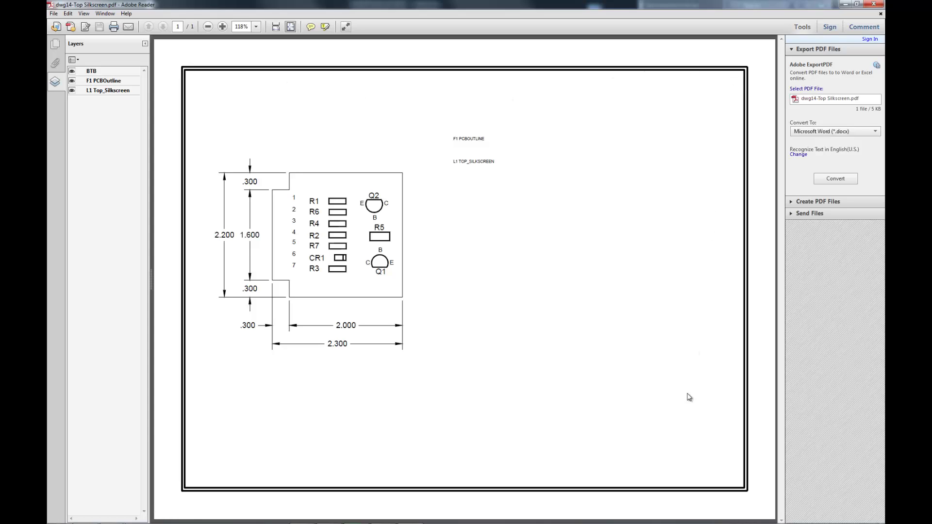
key(alt+Tab)
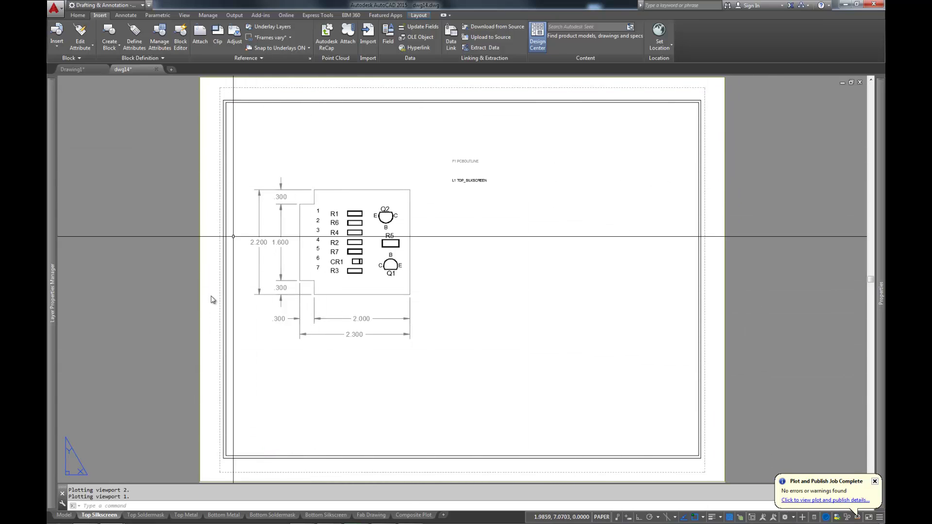
- Review the Top Silkscreen layout's page setup settings again and cancel out of them
right_click(108, 516)
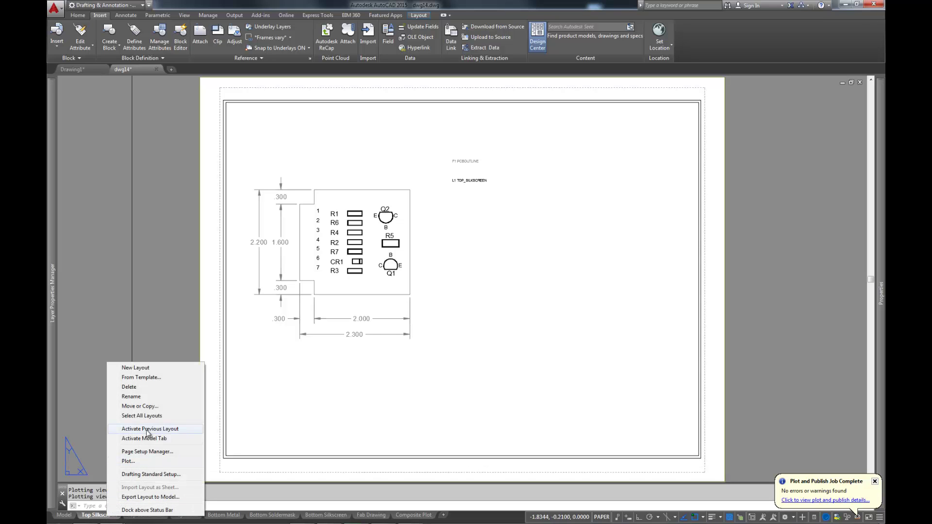
click(163, 453)
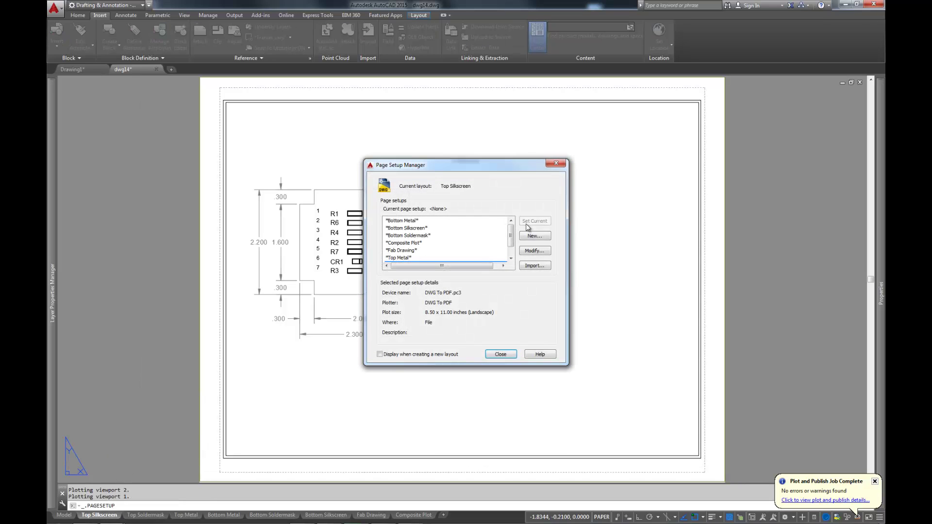
click(546, 253)
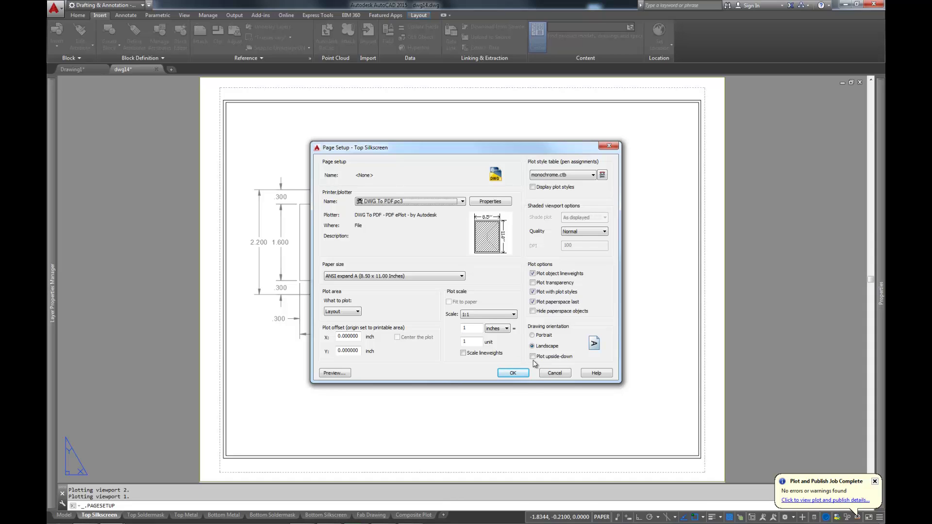
click(553, 372)
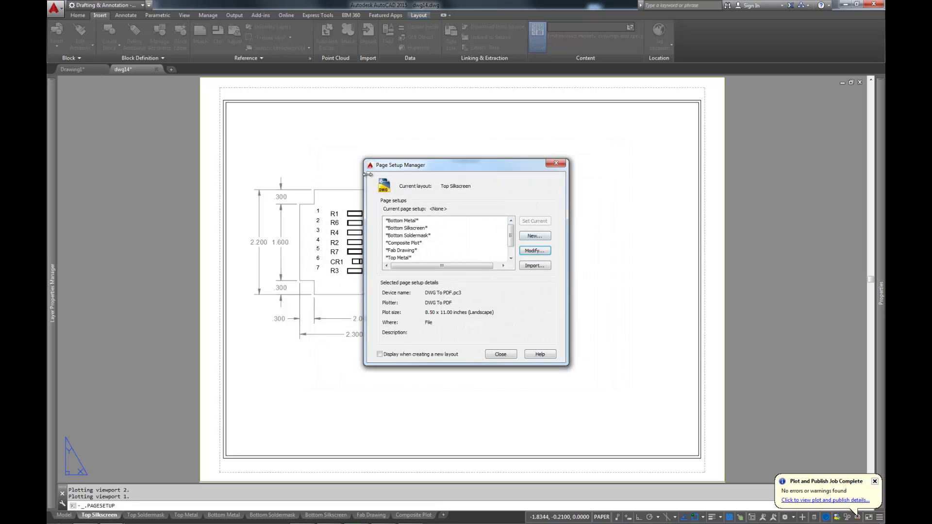